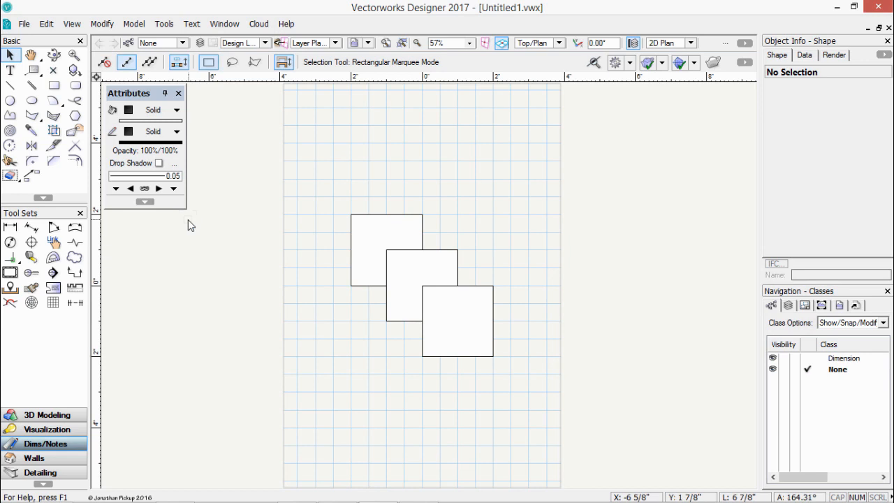
Show the Snapping palette, resize it to two columns and place it directly beneath the Attributes palette.
left_click(225, 25)
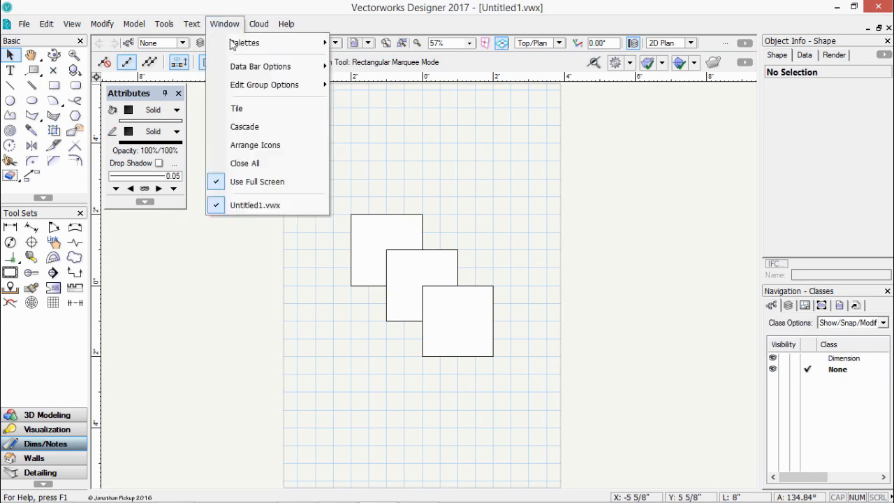
mouse_move(234, 43)
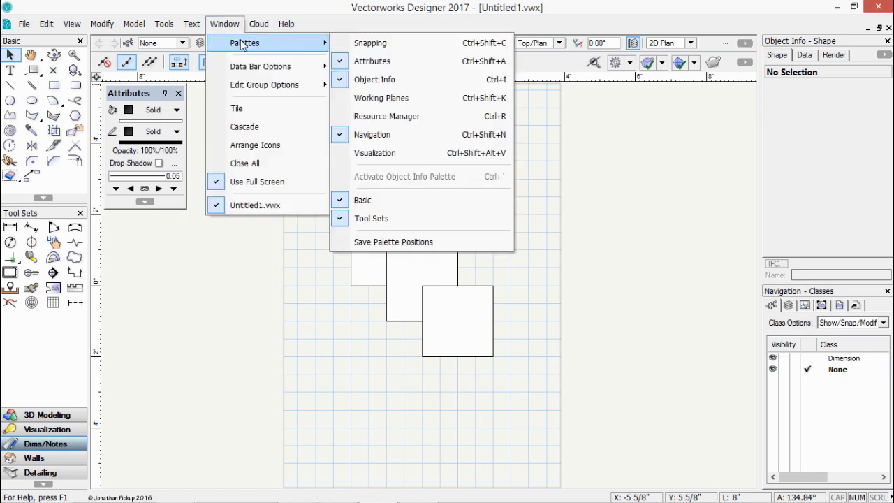
left_click(369, 44)
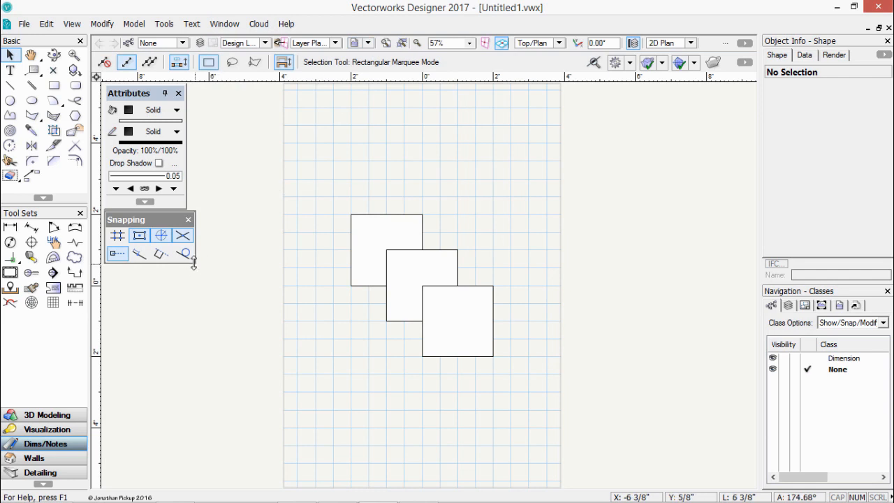
left_click_drag(193, 261, 175, 302)
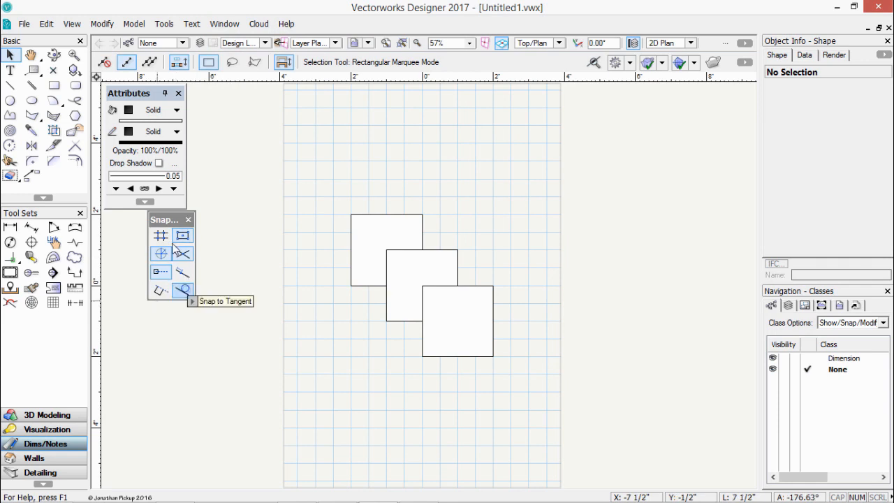
mouse_move(175, 221)
left_mouse_down()
mouse_move(131, 225)
mouse_move(225, 135)
mouse_move(268, 26)
mouse_move(265, 7)
mouse_move(213, 72)
left_mouse_up()
left_click_drag(132, 109, 127, 214)
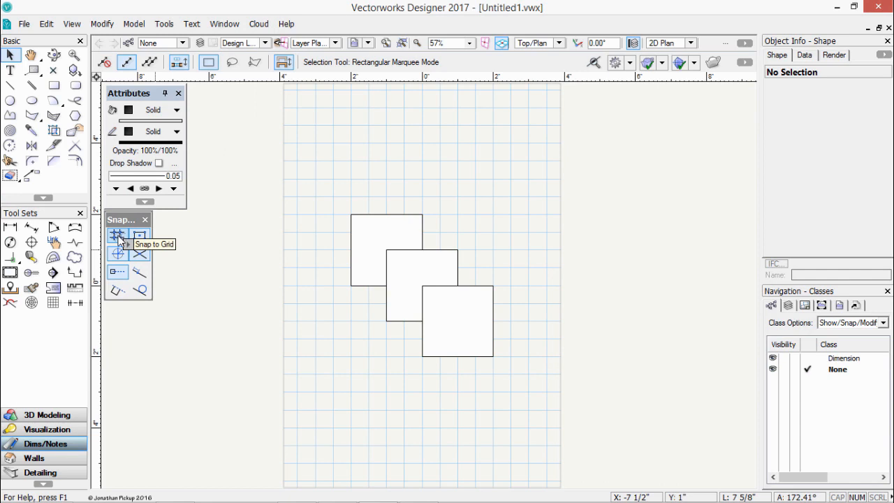
Set the symmetrical snap grid to 4 inches and the reference grid to 36 inches, leaving Snap to Grid switched off.
left_click(117, 236)
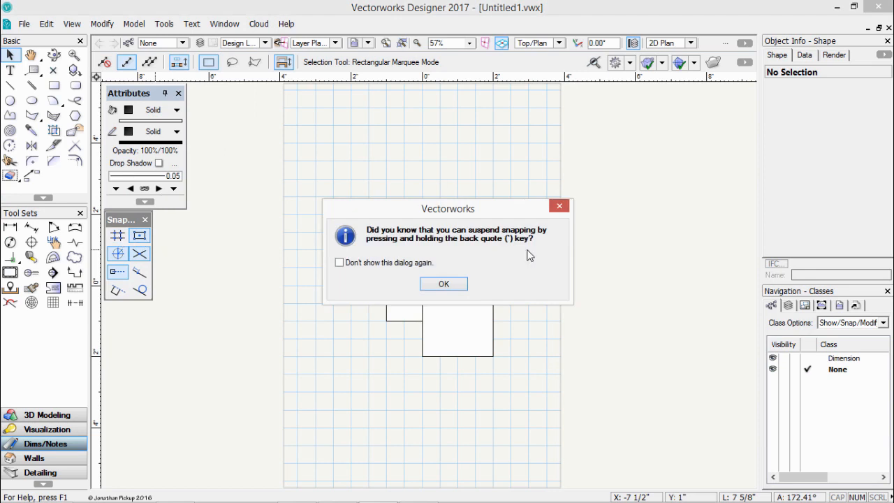
left_click(442, 281)
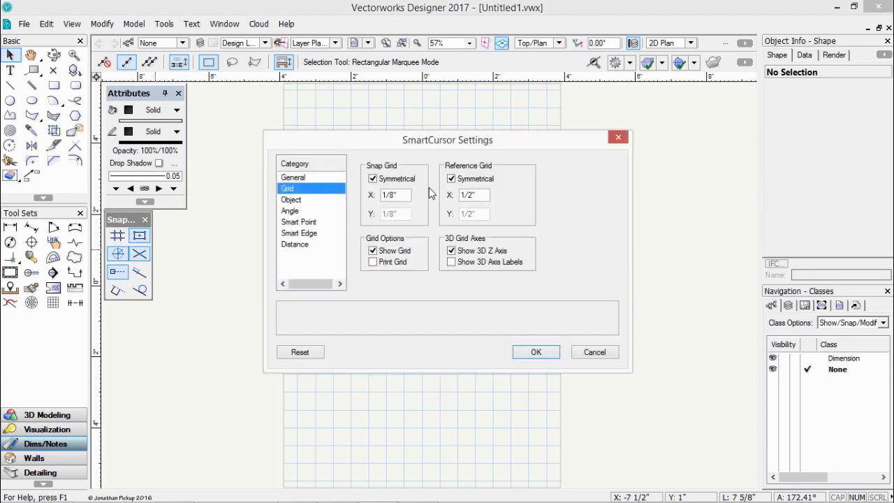
left_click_drag(410, 193, 372, 193)
type("4")
key("Tab")
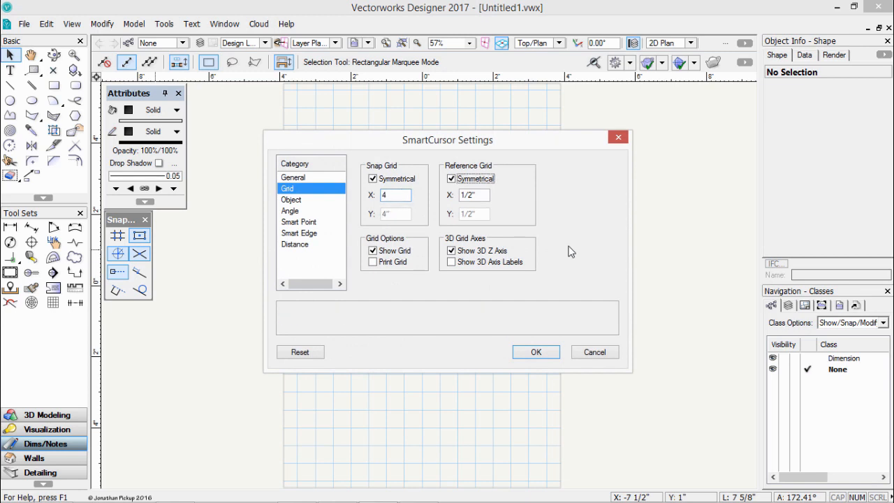
key("Tab")
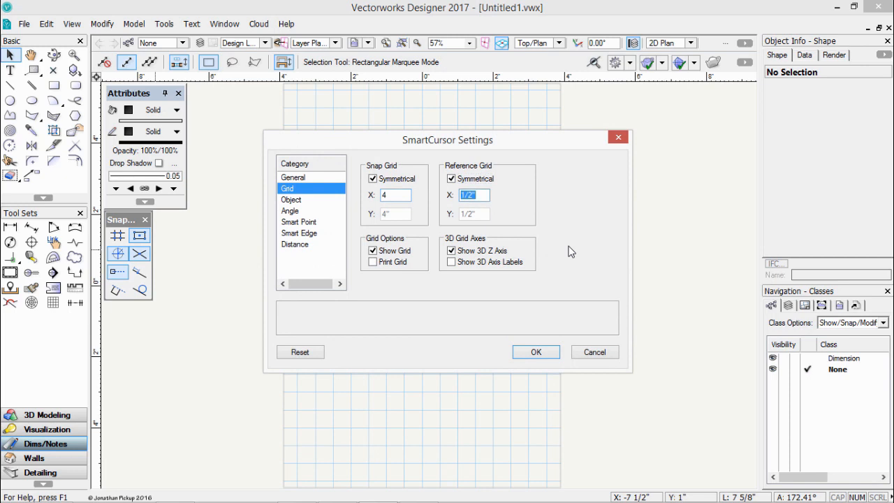
type("36")
left_click(534, 352)
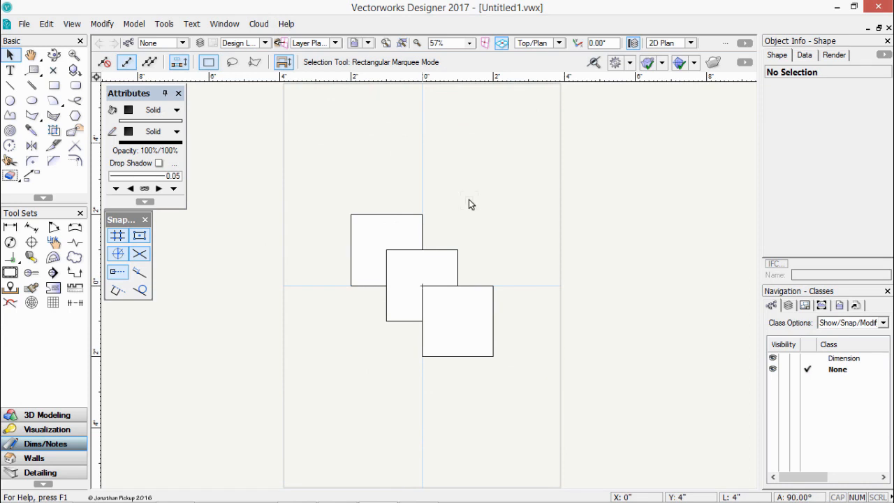
left_click(120, 241)
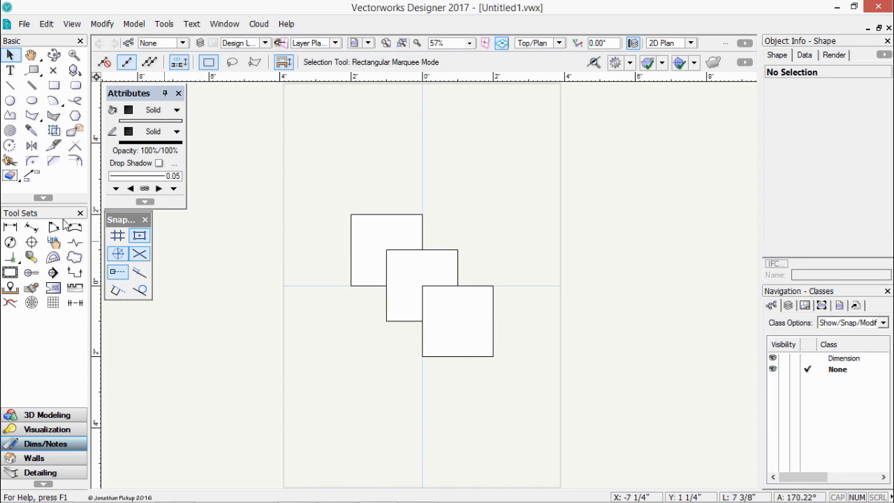
Open the object snapping settings and disable every snap point option except End Point.
left_click(141, 238)
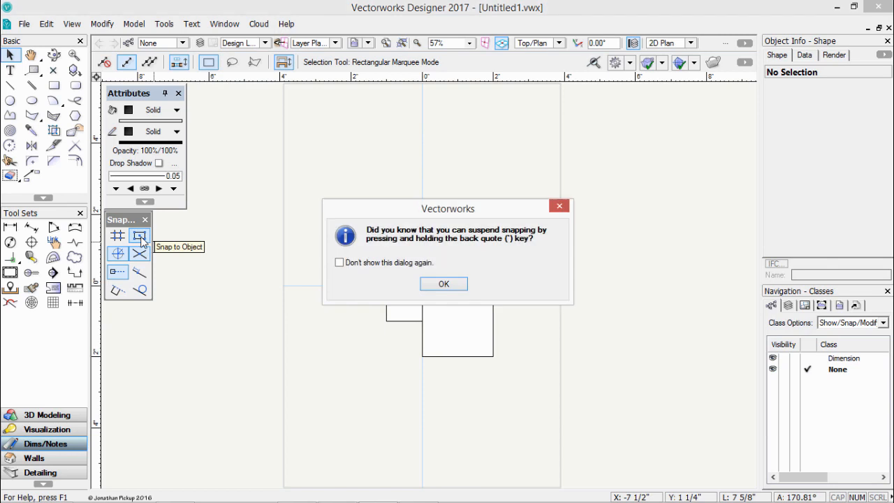
left_click(447, 286)
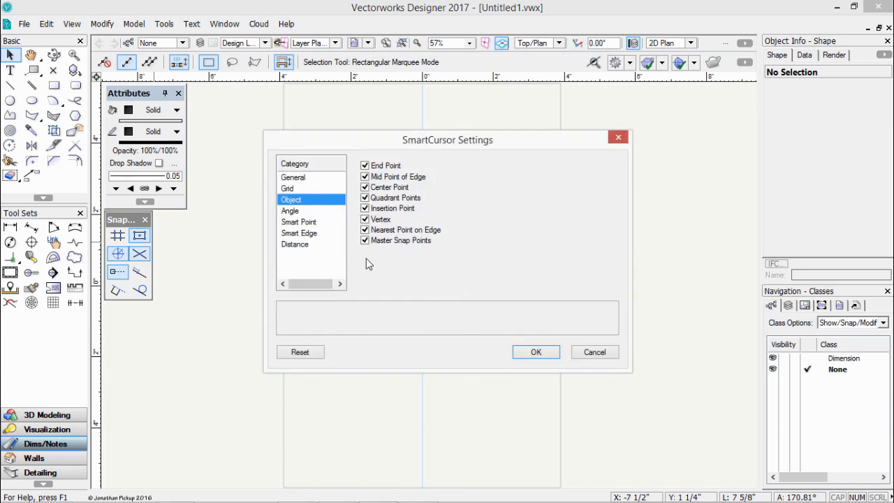
left_click(364, 177)
left_click(364, 187)
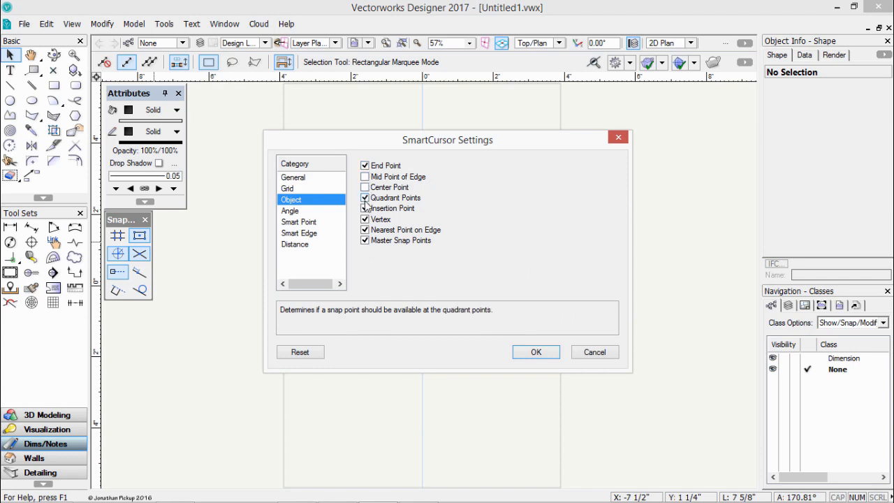
left_click(365, 198)
left_click(365, 208)
left_click(364, 219)
left_click(365, 230)
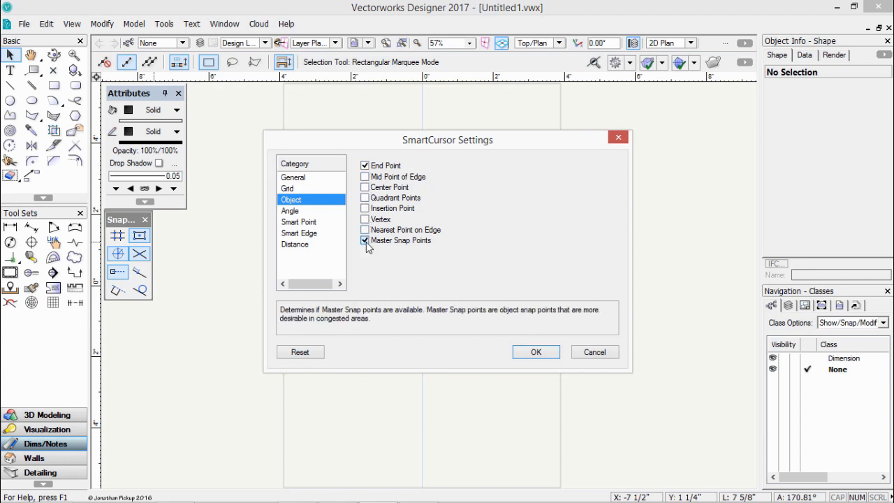
left_click(364, 240)
Re-enable all the object snap options, from Master Snap Points up to Mid Point of Edge, and accept the settings.
left_click(365, 240)
left_click(365, 230)
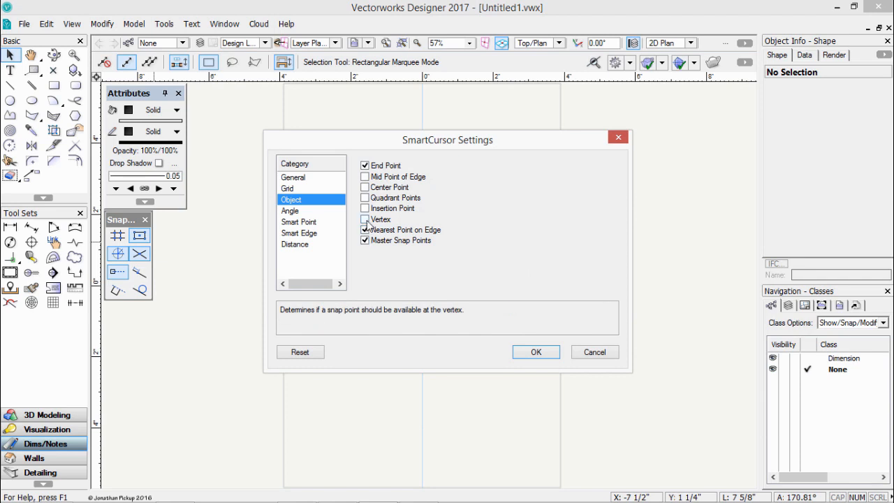
left_click(364, 219)
left_click(364, 208)
left_click(365, 198)
left_click(364, 187)
left_click(364, 177)
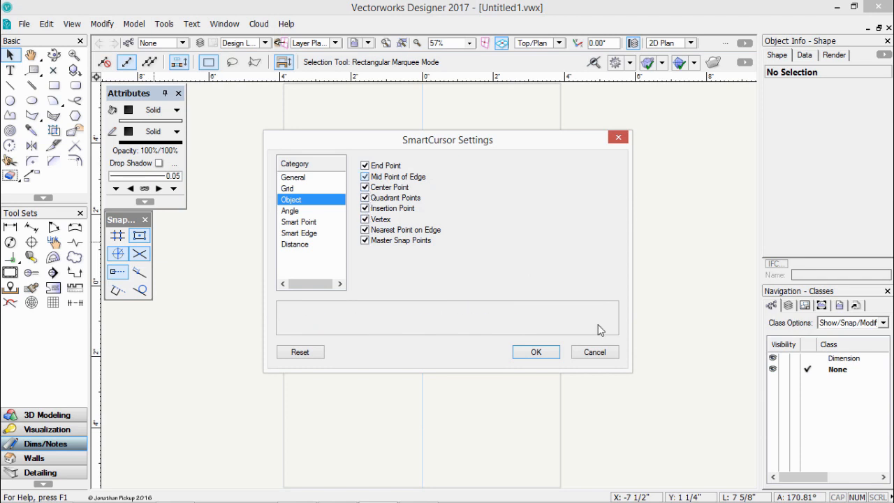
left_click(534, 353)
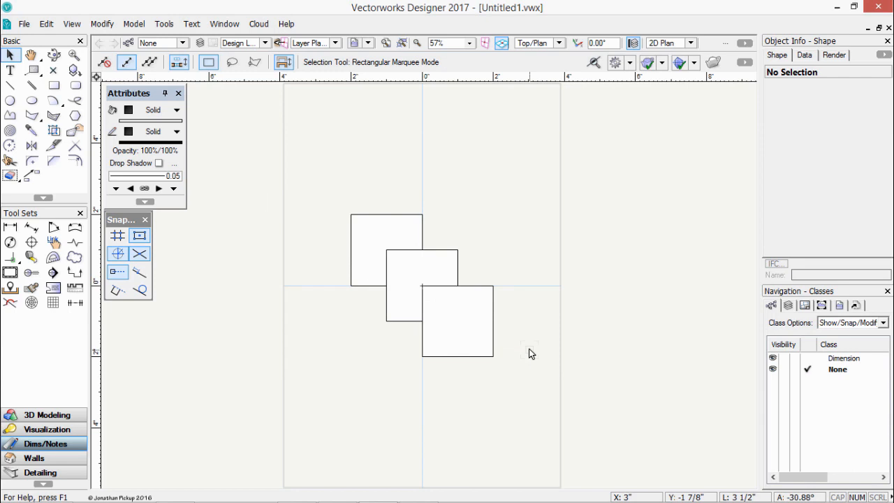
Suppress the snapping tip for future use and add 15° to the angles from axes in the angle snapping settings.
left_click(119, 255)
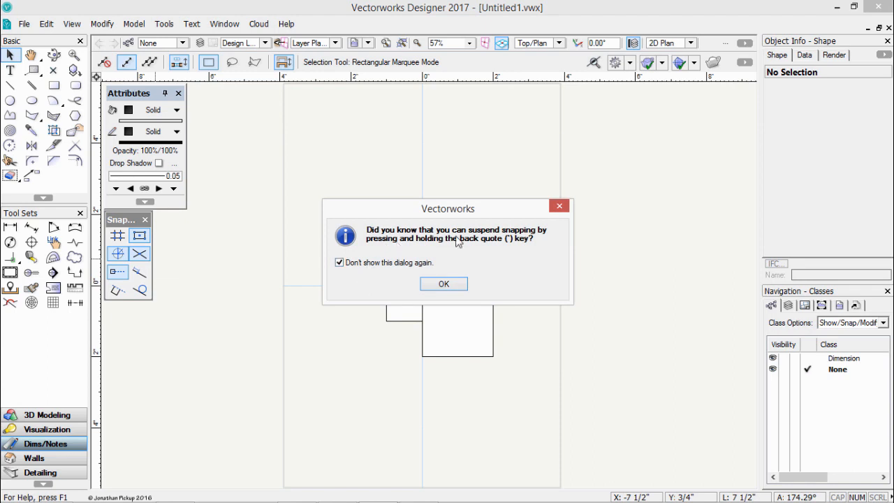
left_click(445, 284)
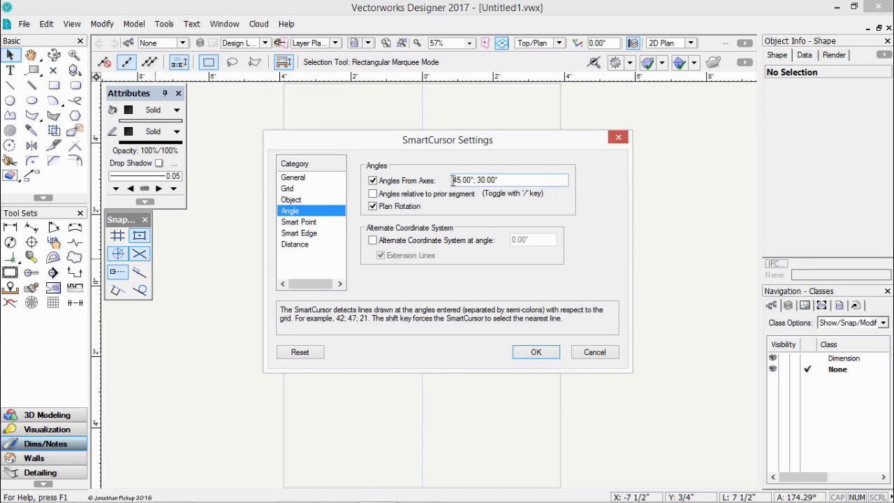
left_click(501, 181)
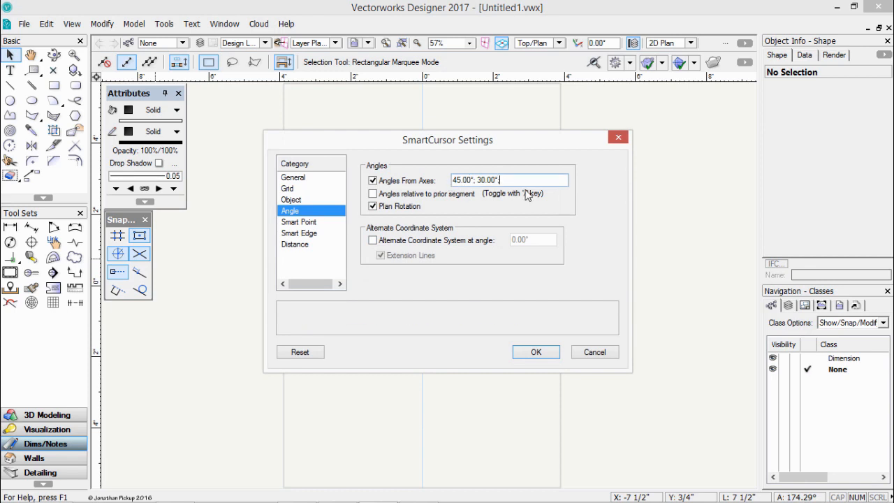
type(";15")
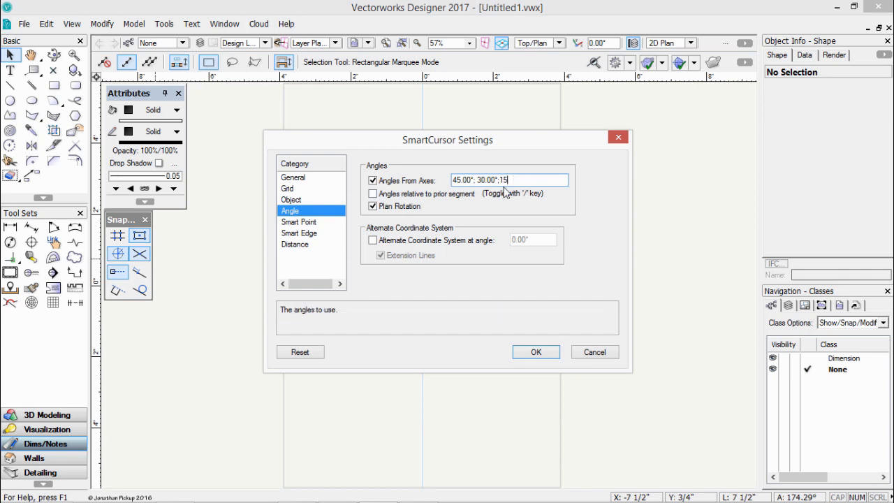
left_click(535, 352)
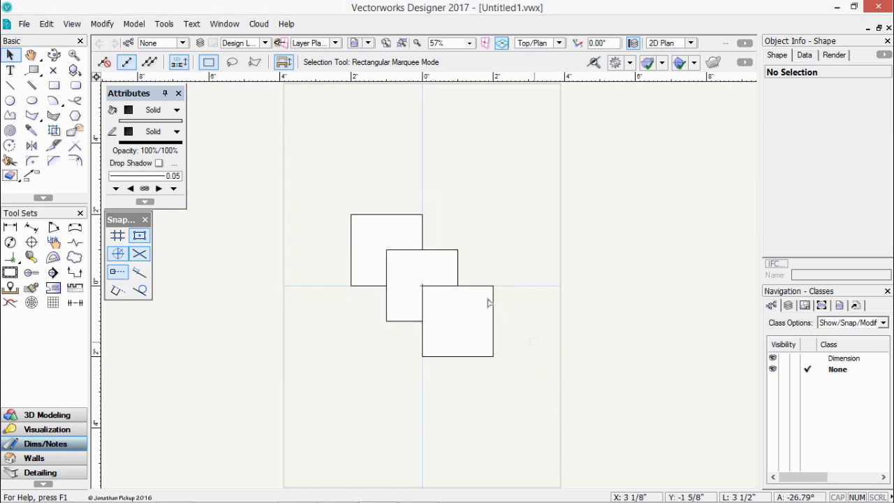
Draw a gently sloping line about 6 5/8" across and 3/4" down above the squares, and try a perpendicular from its midpoint.
key("2")
left_click(365, 167)
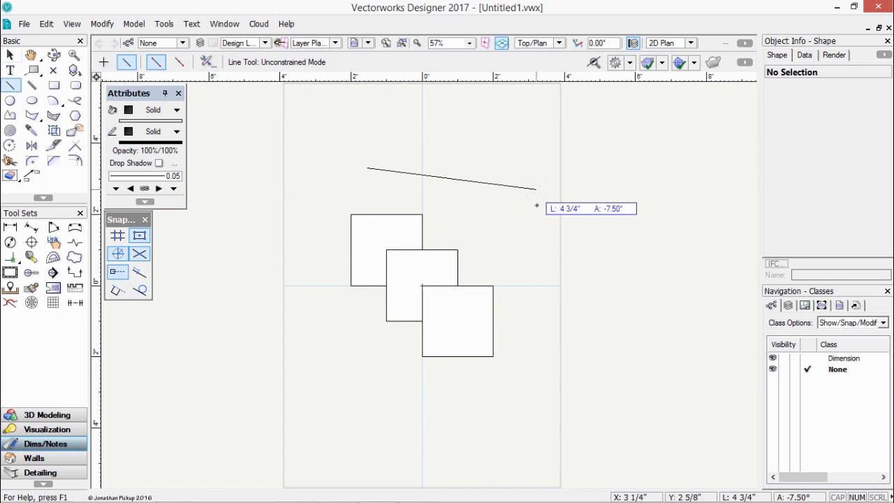
left_click(602, 194)
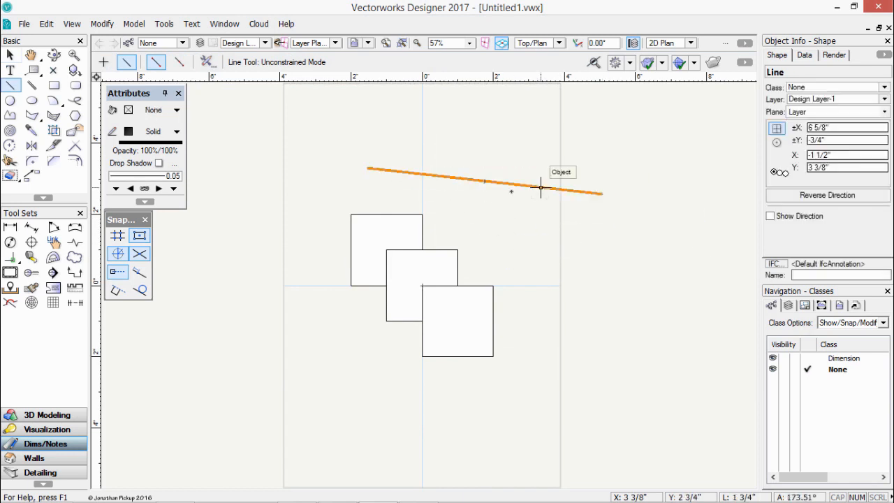
left_click(485, 181)
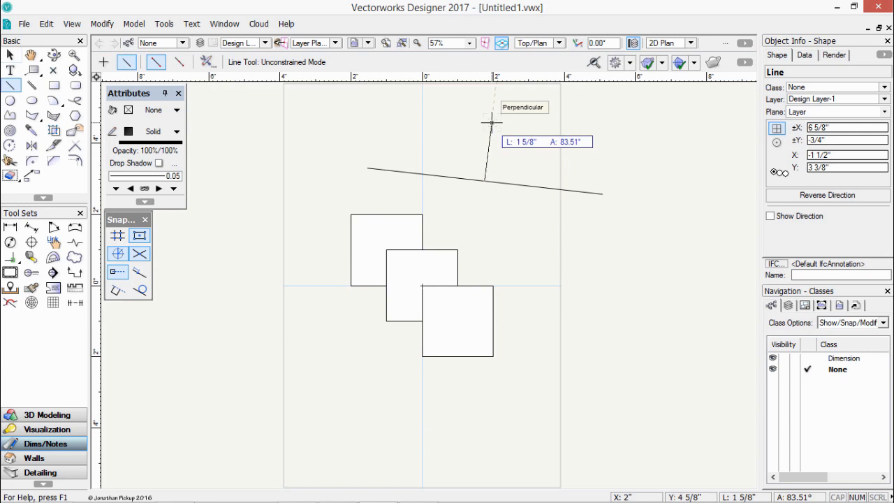
key("Escape")
Delete the sloping line above the squares.
key("x")
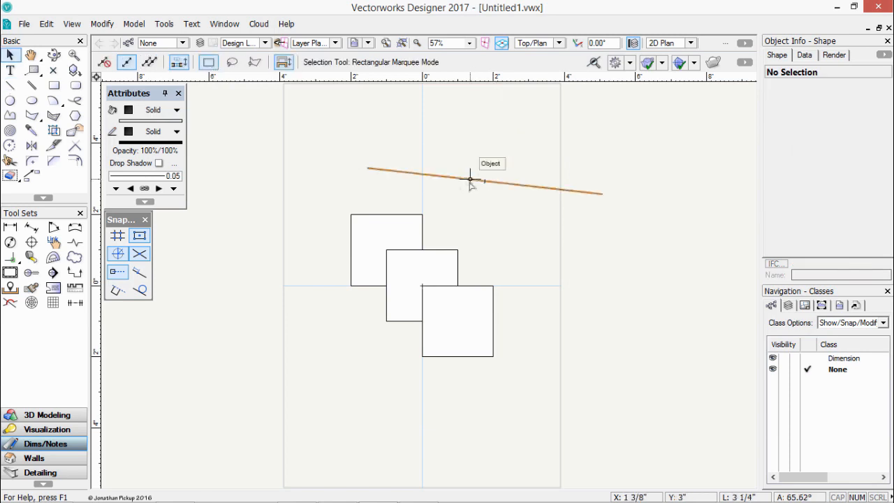
left_click(471, 179)
key("Delete")
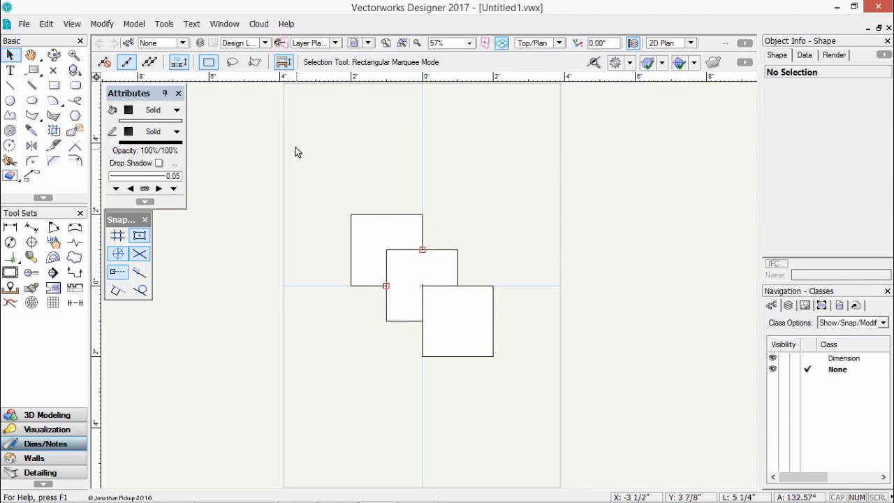
Draw a diagonal line about 5 1/2" by 6 1/4" across the three squares to test intersection snapping, and delete it.
key("2")
left_click(331, 163)
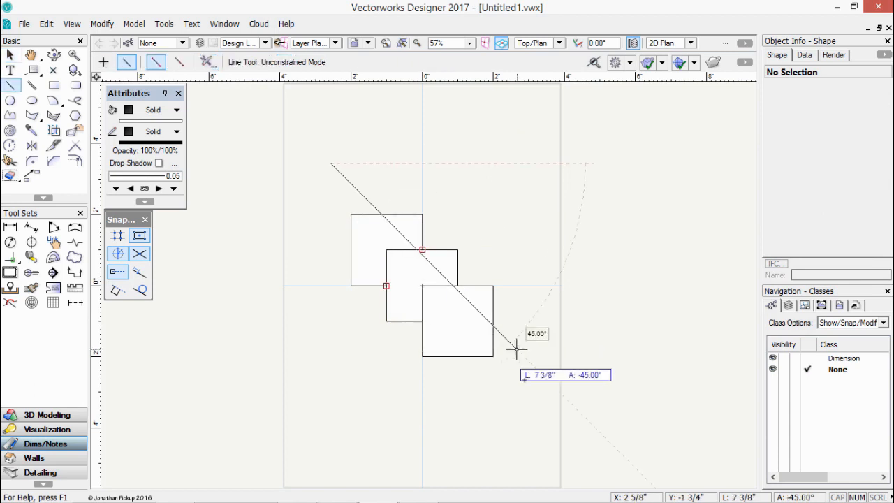
left_click(524, 383)
key("x")
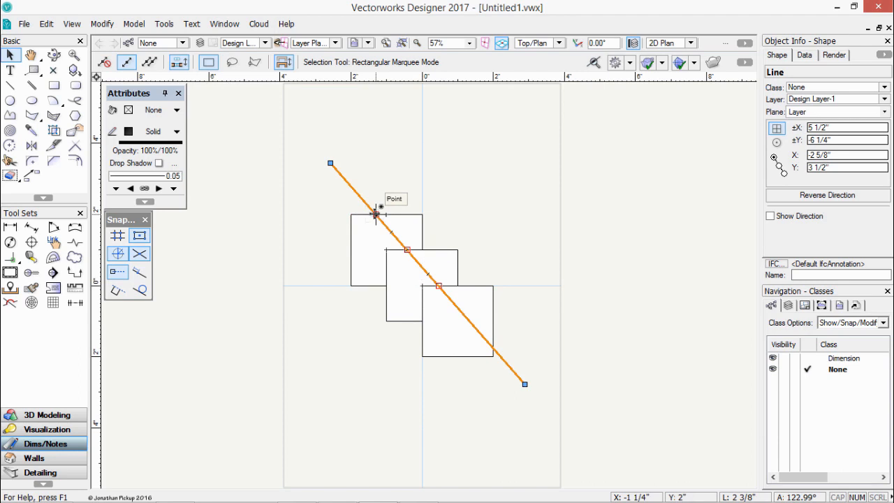
key("Delete")
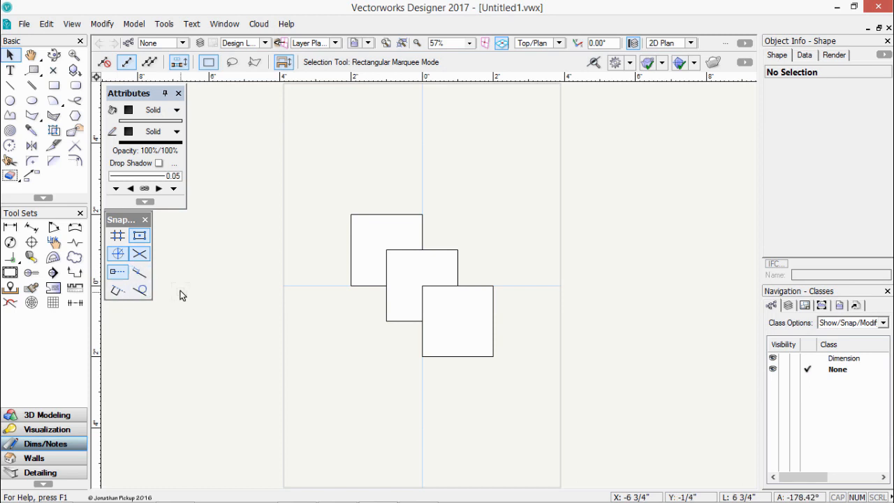
Review the Smart Point settings, including the delay for acquiring a smart point, and close them with the values kept.
double_click(118, 276)
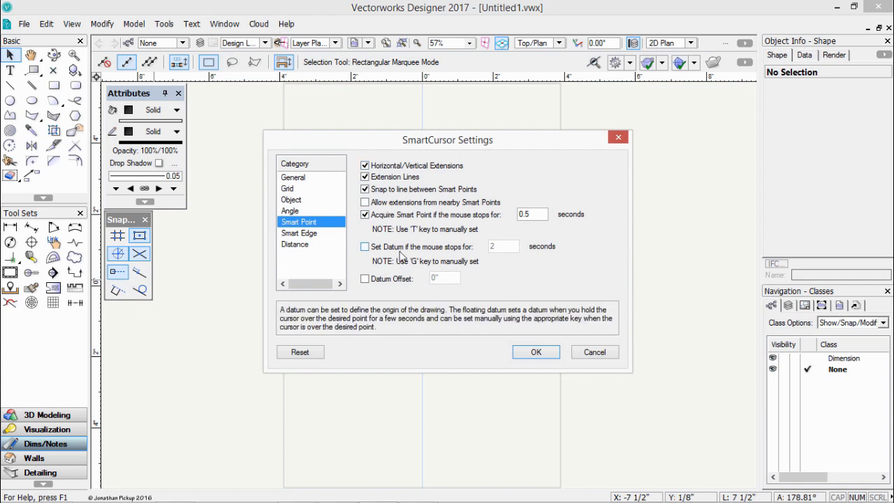
double_click(527, 214)
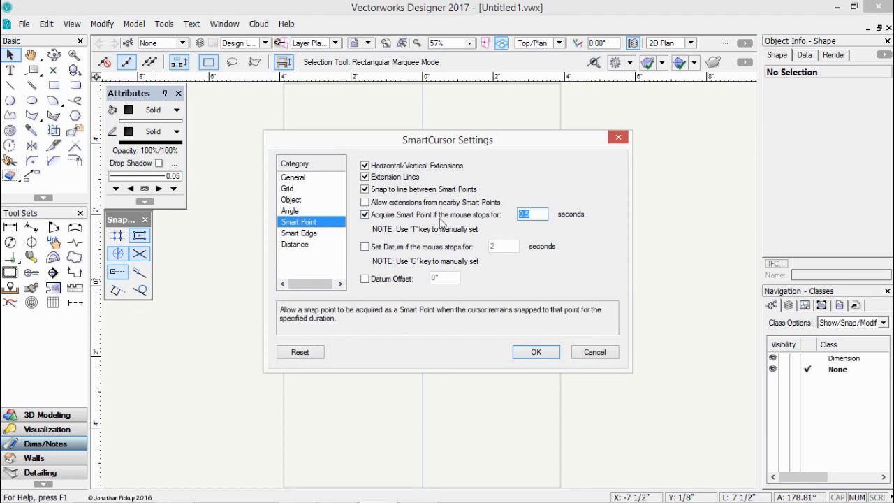
left_click(539, 215)
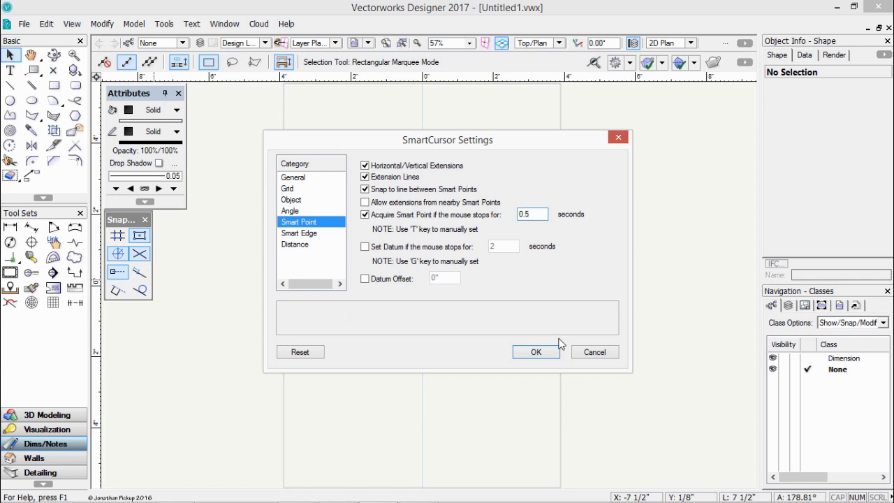
left_click(537, 352)
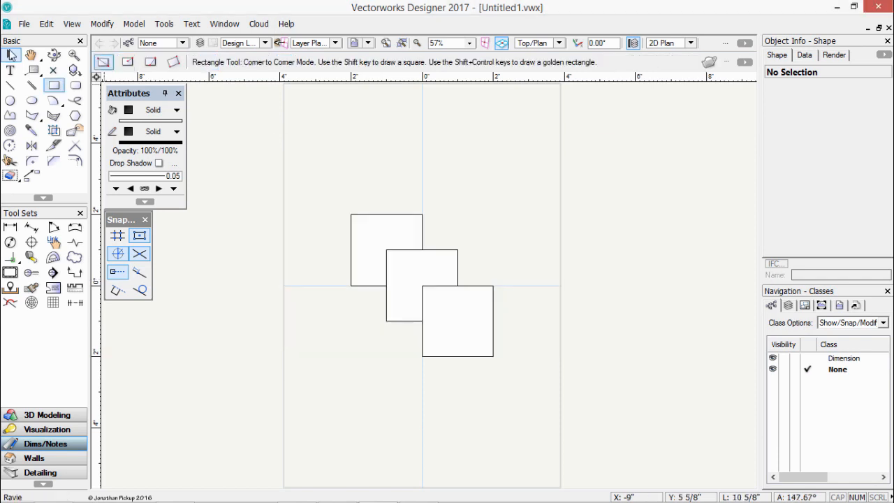
Draw a 1" square whose corner aligns with the lower-left corners of the first and last squares, ending at the middle square's lower-left corner.
key("x")
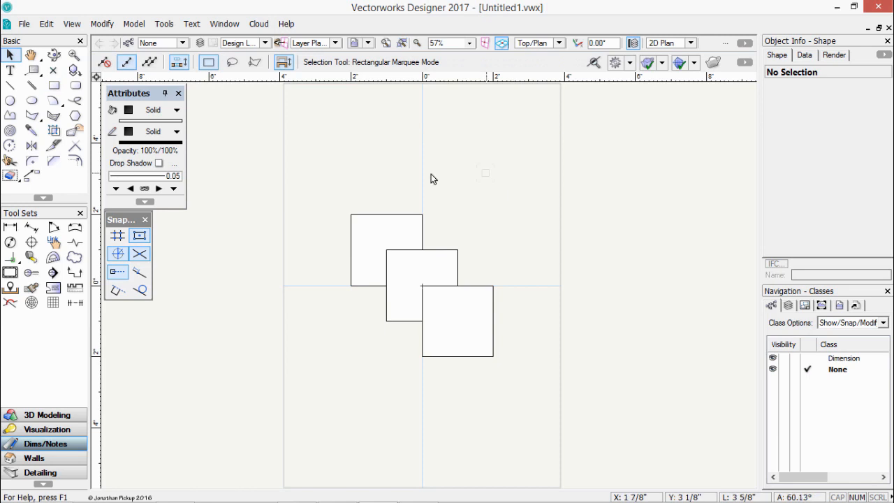
left_click(54, 85)
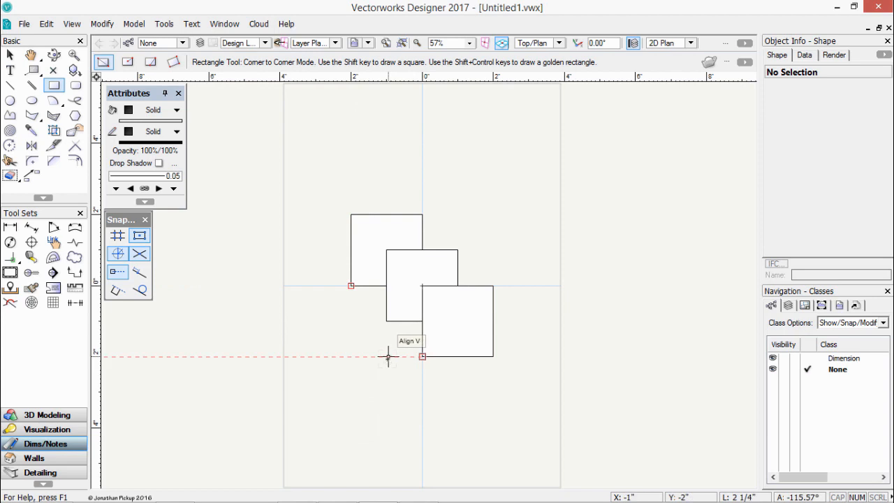
left_click(351, 356)
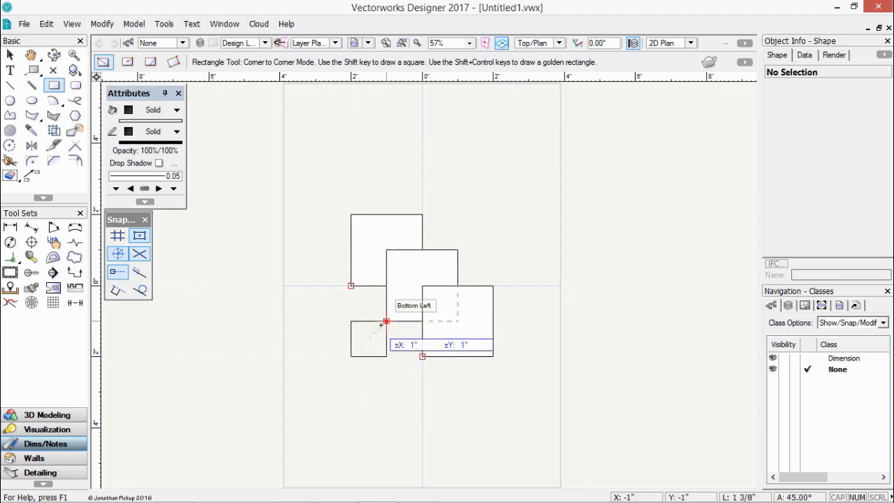
left_click(386, 321)
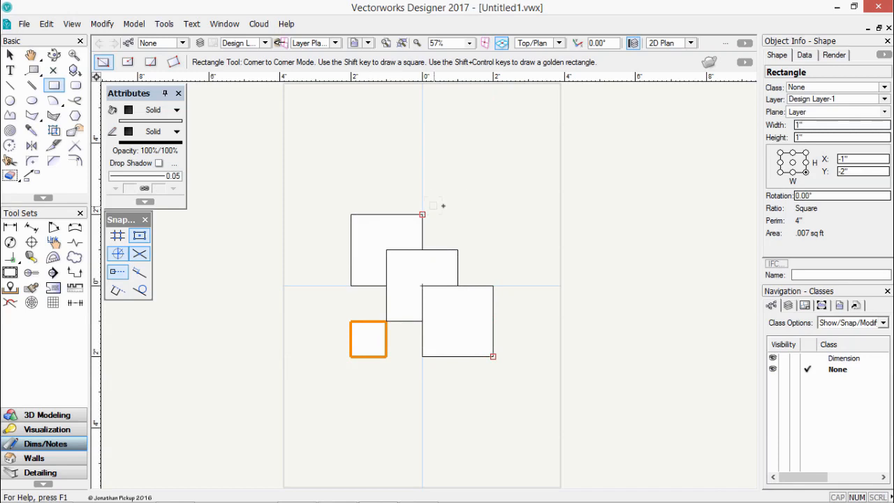
Draw two smart-point-aligned rectangles, one about 3 1/4" by 2 1/2" above the lower-right square and one about 2 5/8" by 3/4" below it.
left_click(493, 214)
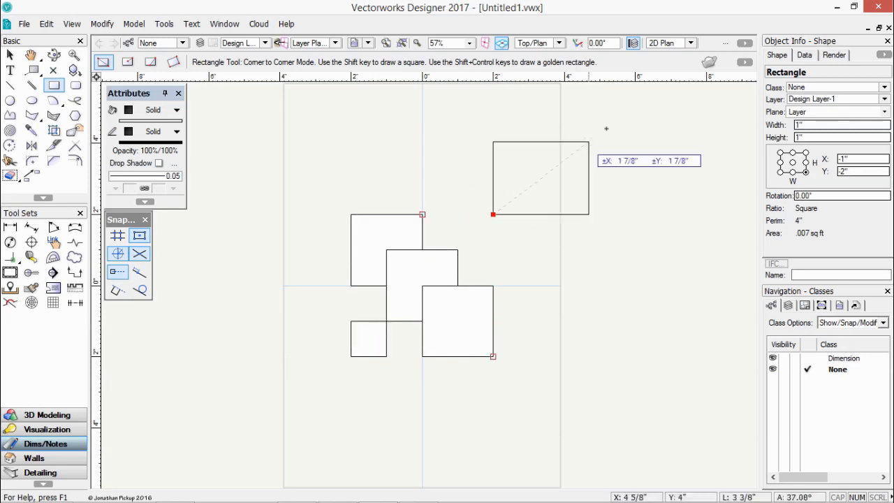
left_click(607, 124)
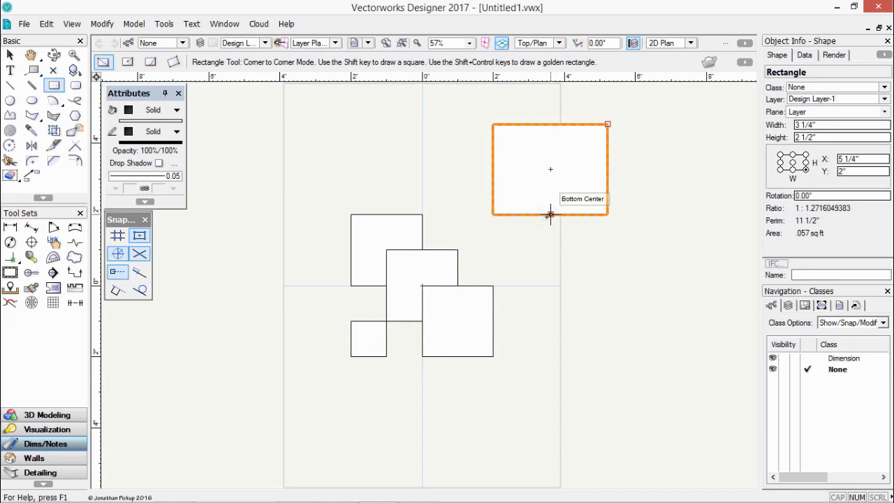
left_click(550, 431)
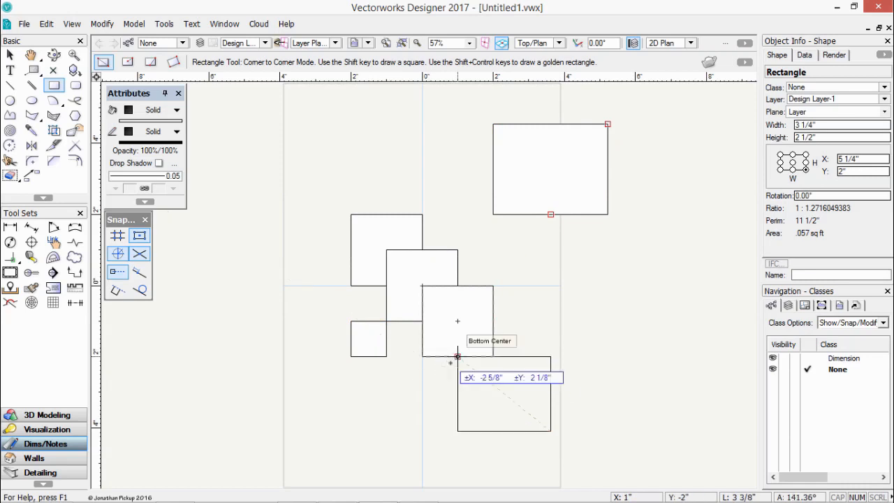
left_click(457, 407)
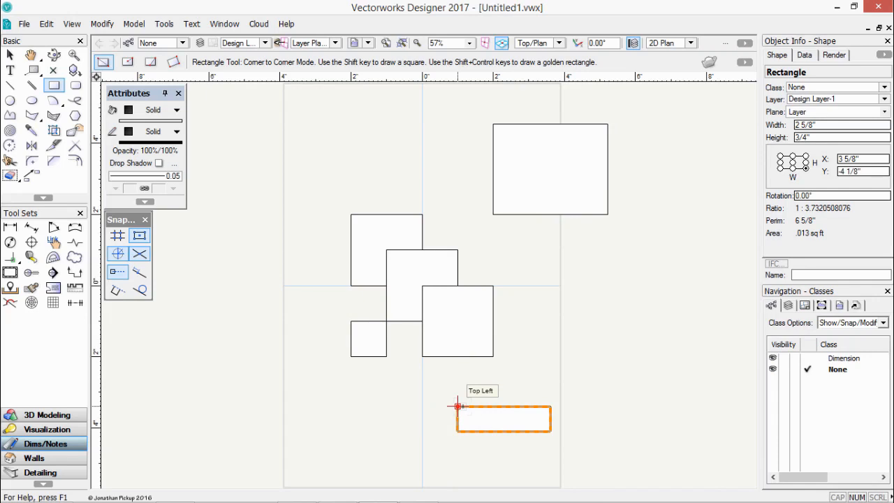
Undo the creation of the three smart point test rectangles.
key("ctrl+z")
key("ctrl+z")
key("ctrl+z")
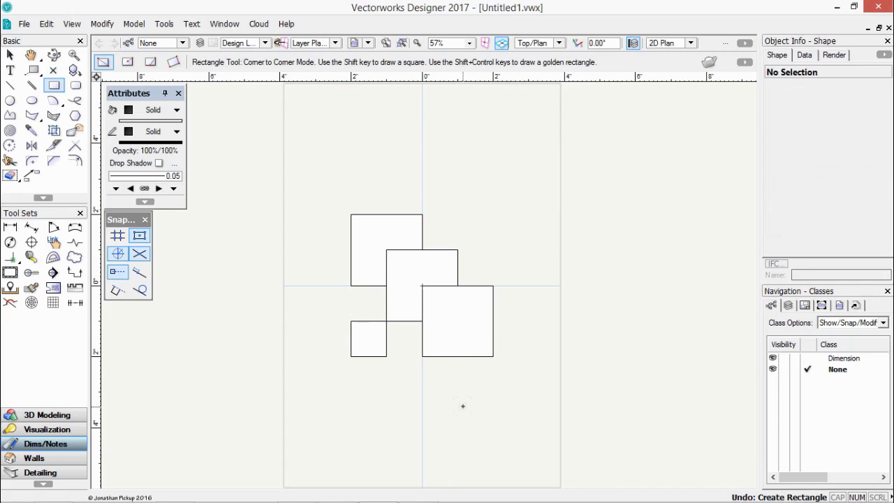
Draw a square about 1 7/8" well to the right of the three squares, with a line from its top midpoint to its lower-right corner.
left_click(615, 220)
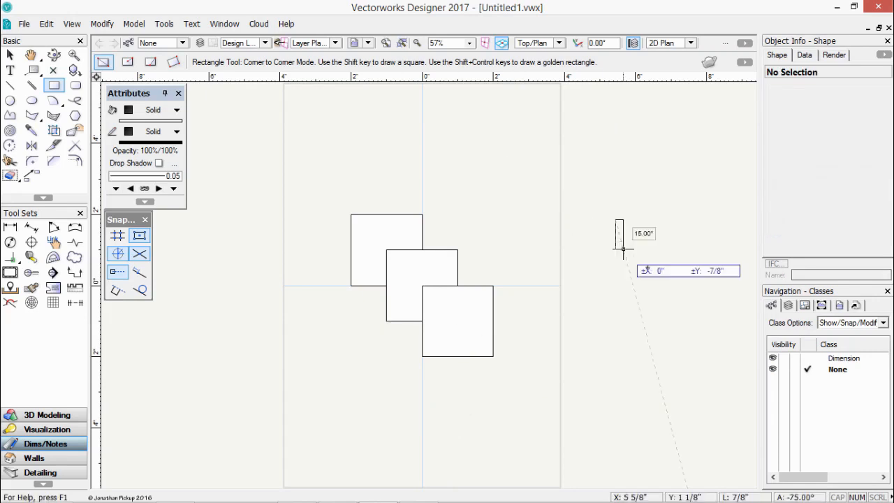
left_click(681, 286)
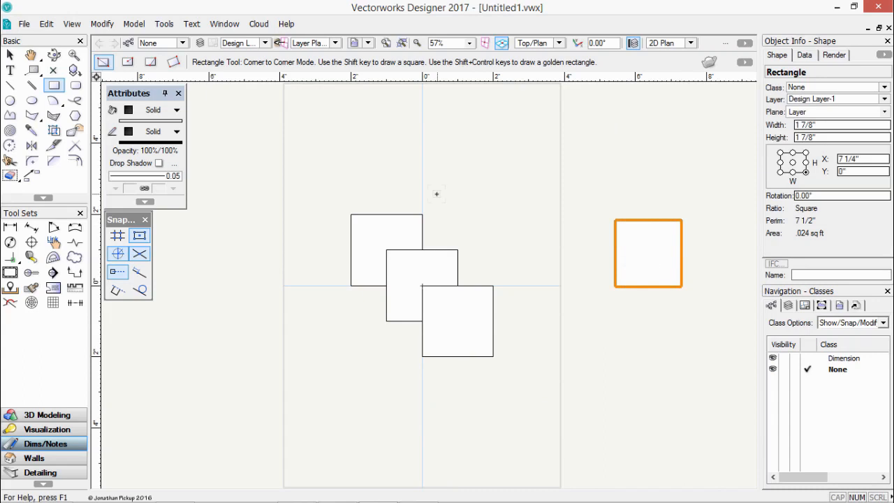
key("2")
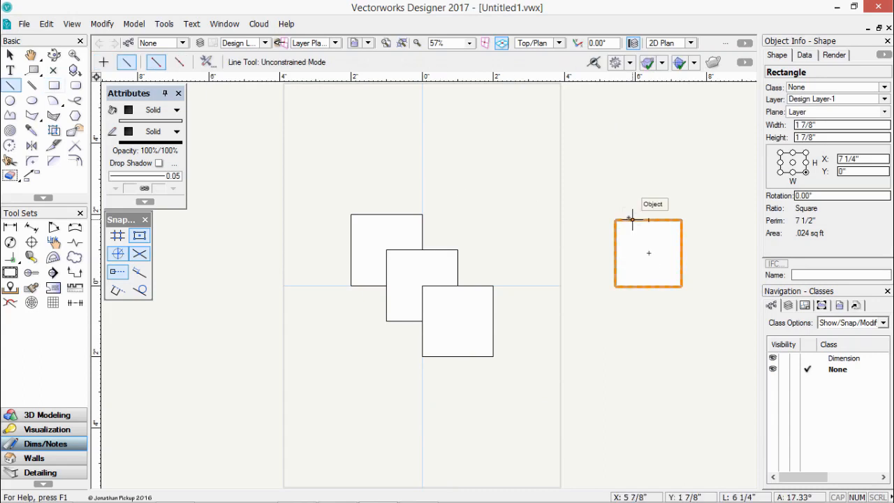
left_click(648, 220)
left_click(681, 285)
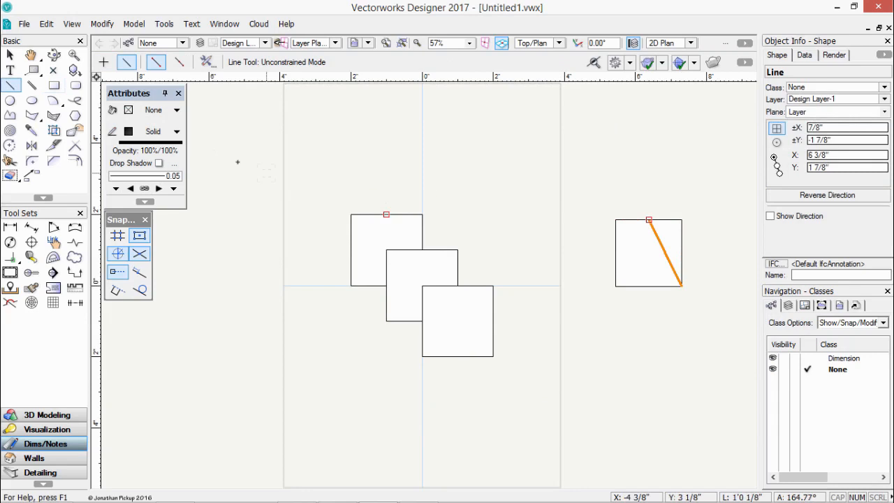
Mirror a duplicate of the diagonal line about a vertical axis midway between the upper-left square and the separate square.
left_click(31, 148)
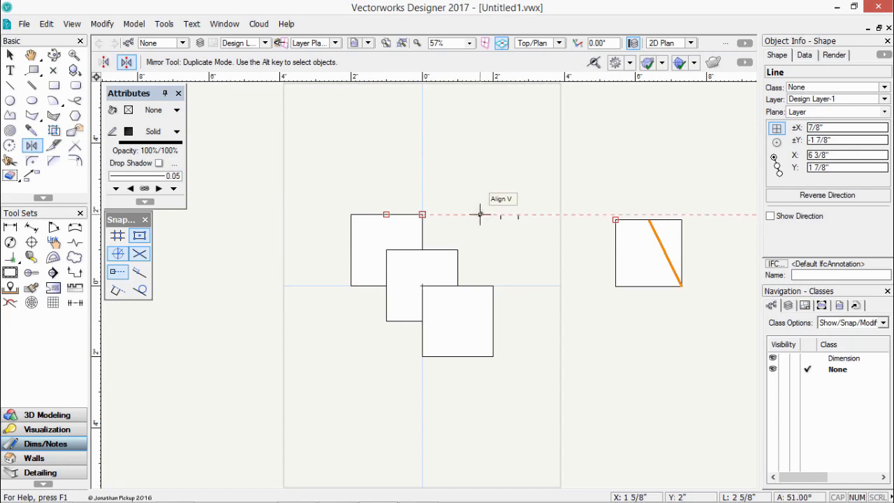
left_click(518, 216)
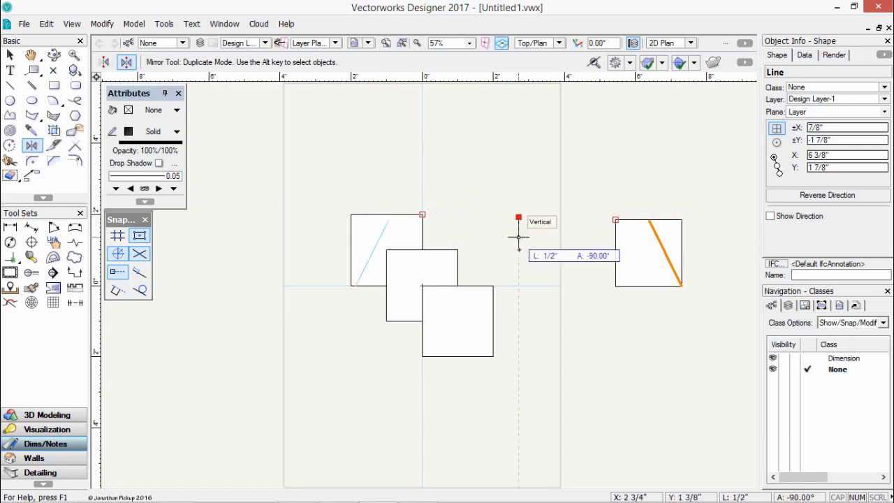
left_click(518, 301)
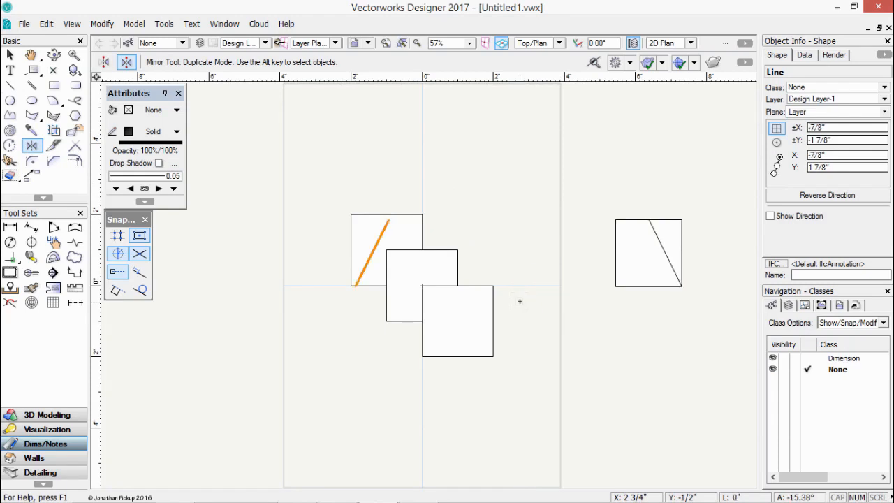
Delete the mirrored line and the original diagonal line inside the separate square.
key("x")
key("Delete")
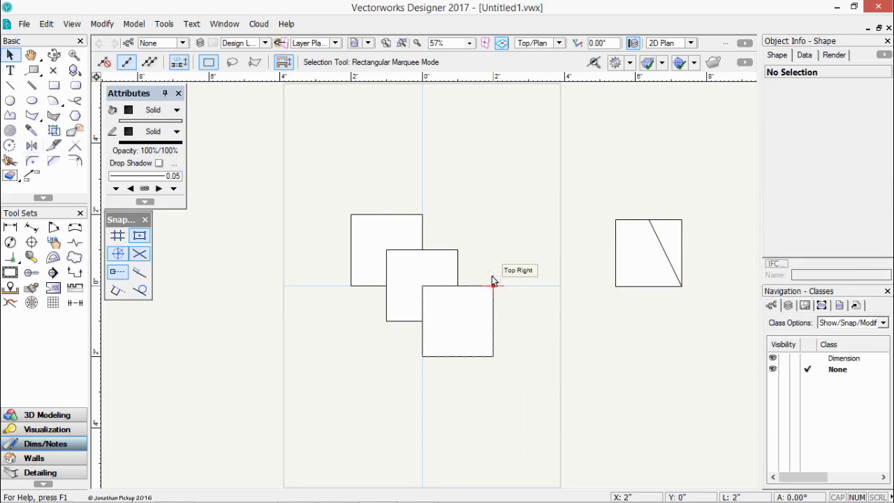
left_click(654, 240)
key("Delete")
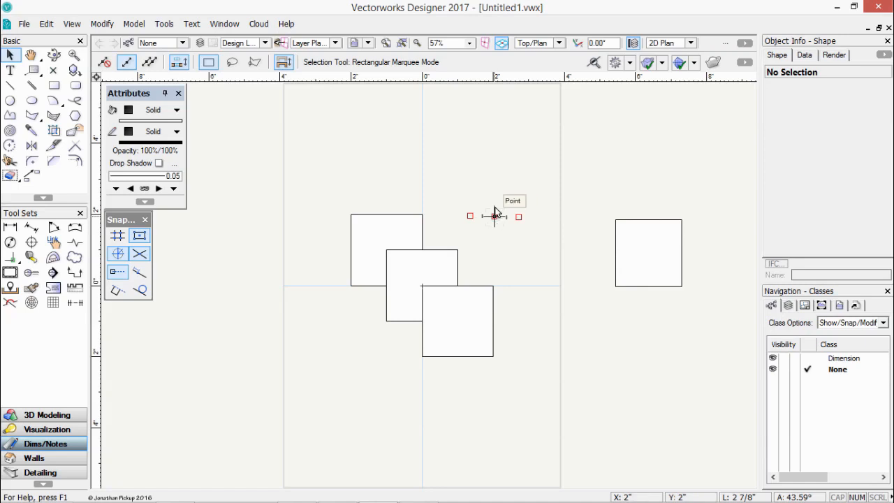
Review the Smart Point settings for snapping to a line between smart points and for setting a datum, and close them with the values kept.
double_click(117, 272)
mouse_move(383, 192)
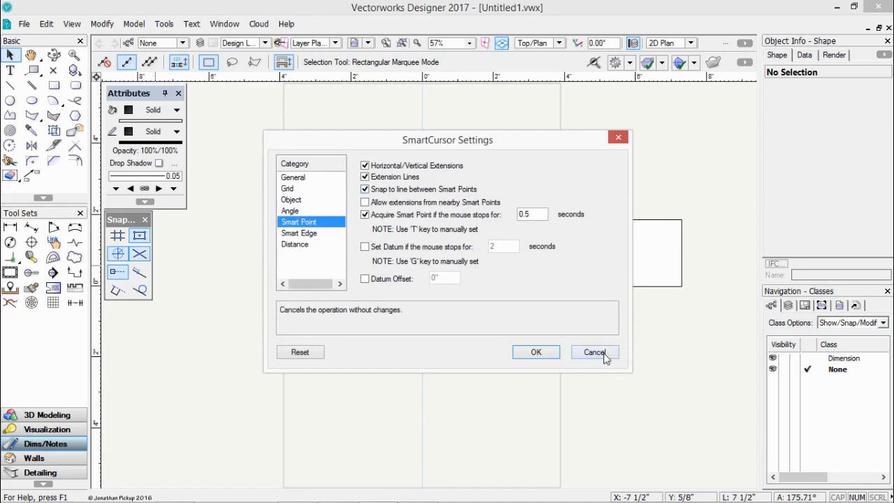
mouse_move(409, 254)
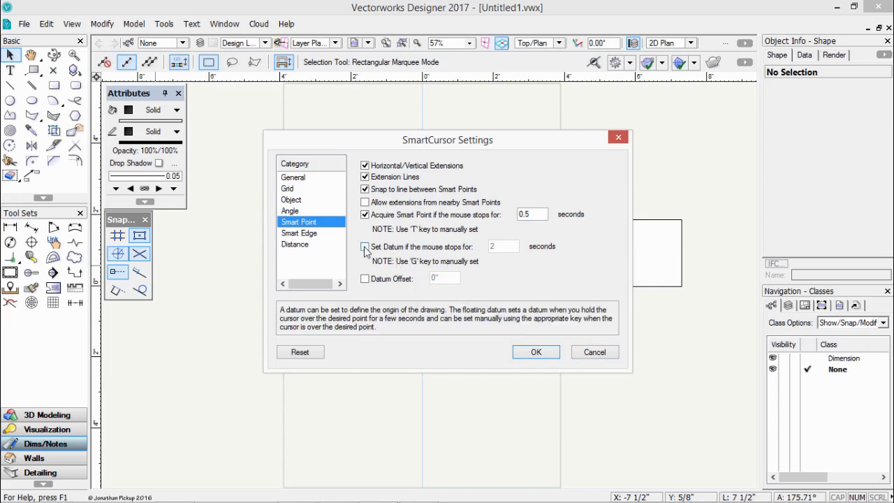
left_click(534, 355)
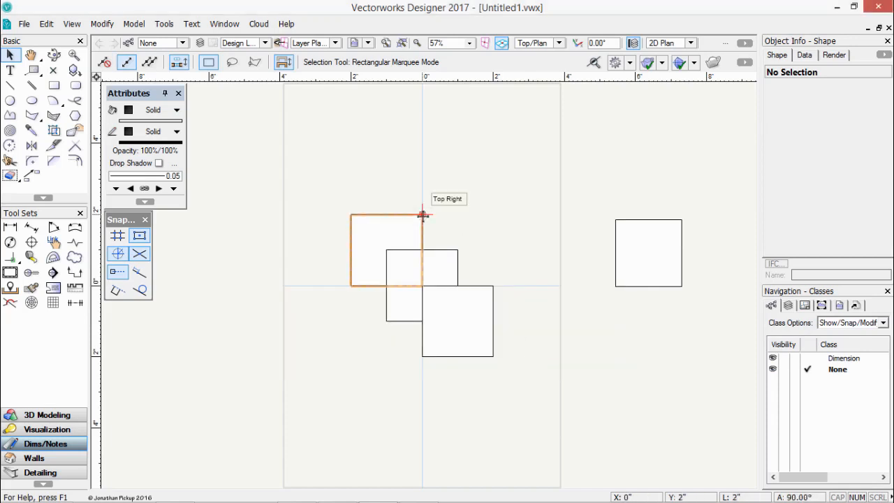
Set a datum at the upper-left square's top-right corner, constrain X to 1" from it, and clear the constraint.
mouse_move(422, 215)
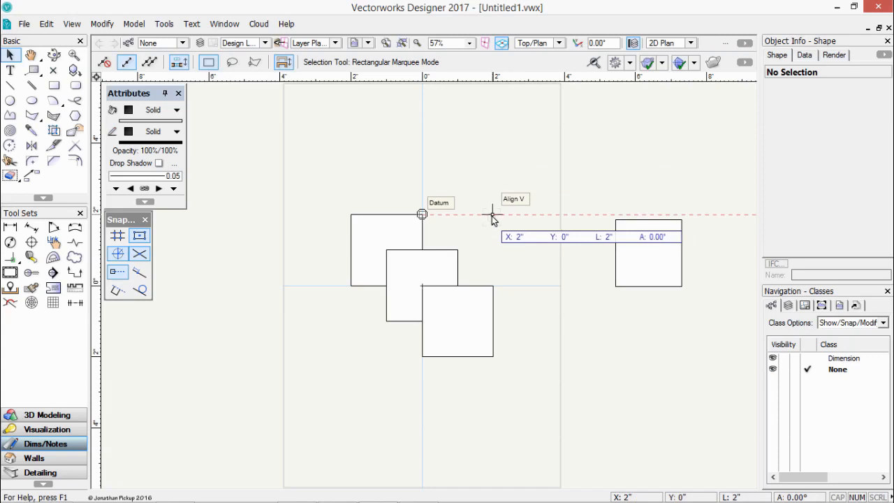
key("Tab")
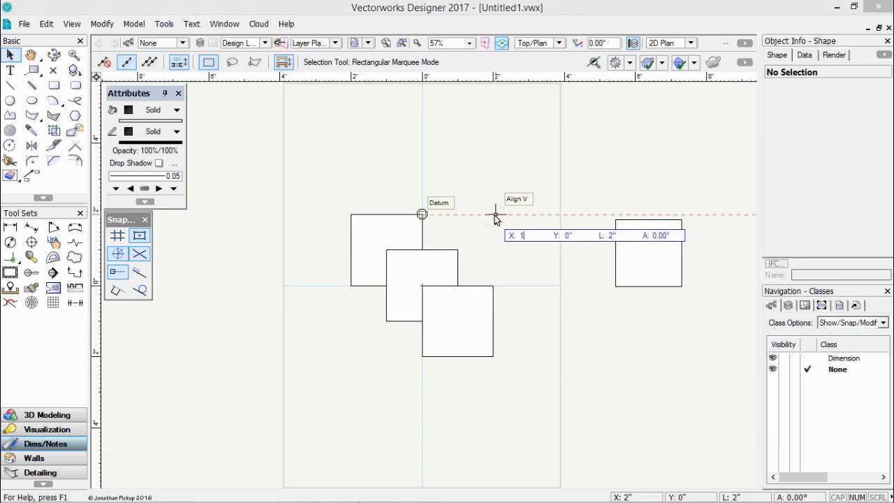
type("1")
key("Tab")
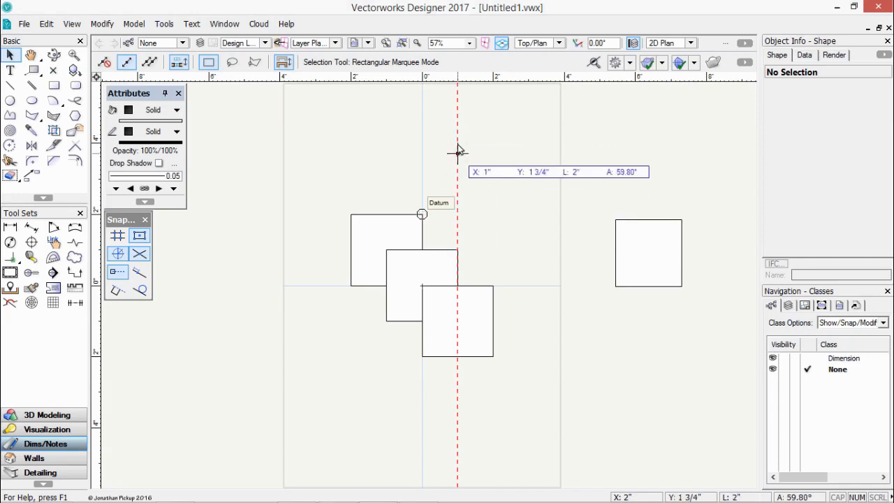
key("Escape")
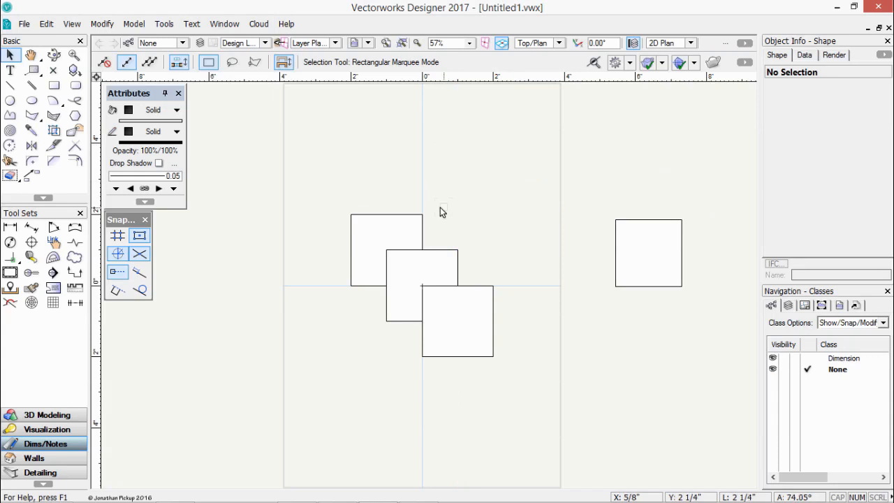
Reset the datum at the upper-left square's top-right corner to check the offset to the separate square, and delete that square.
key("g")
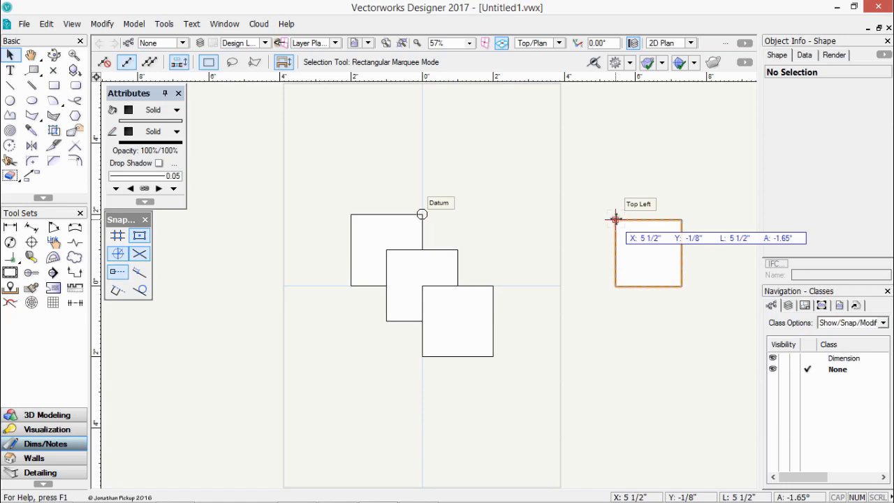
left_click(644, 240)
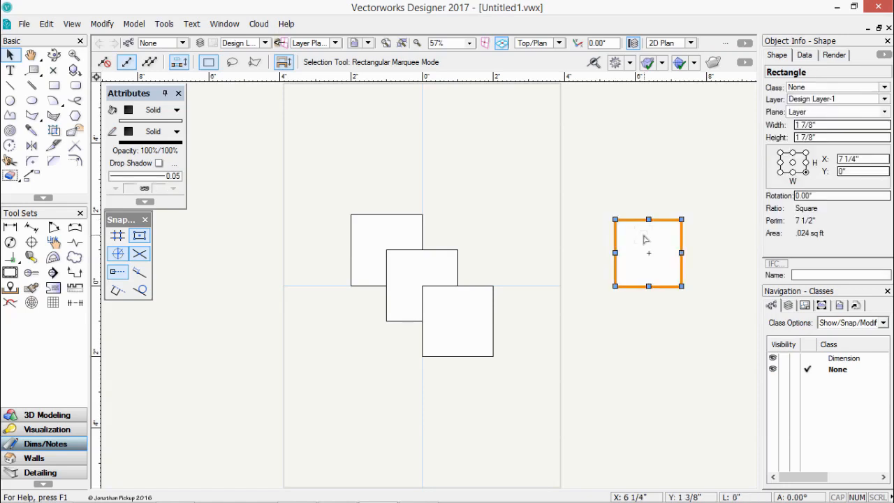
key("Delete")
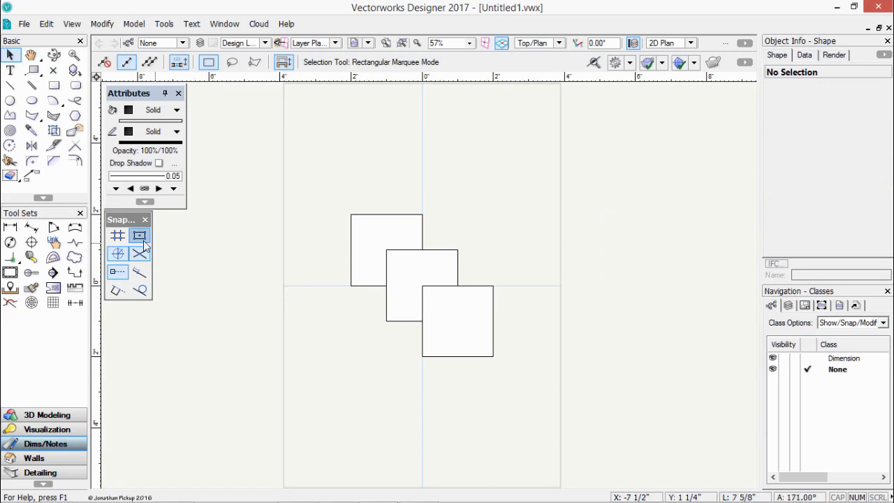
Suspend all active snapping and restore it, twice, checking the snap cues on the squares' corners in between.
left_click(118, 273)
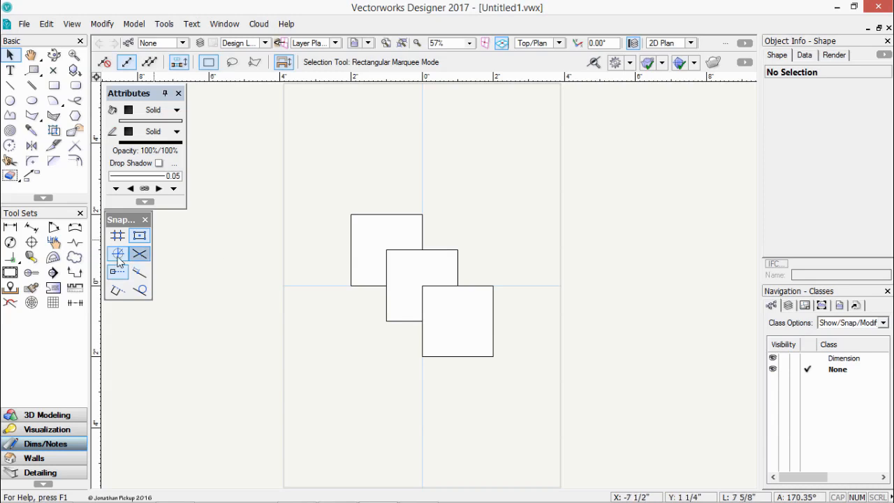
key("grave")
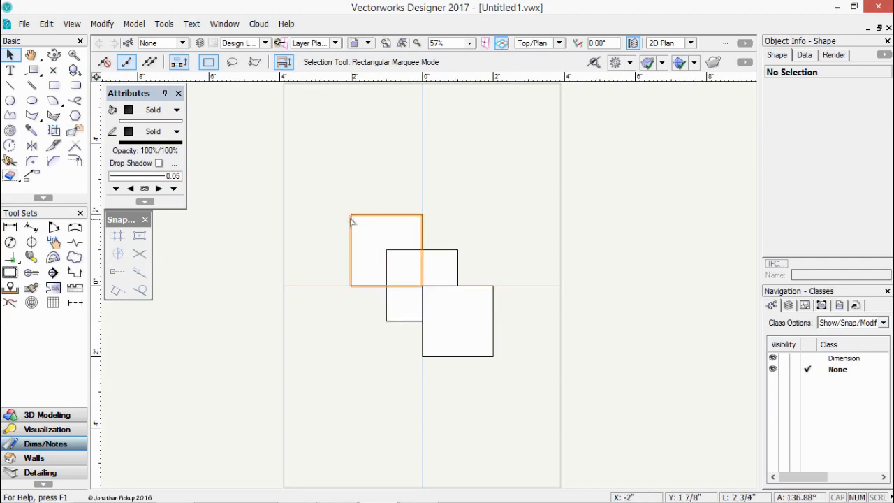
key("grave")
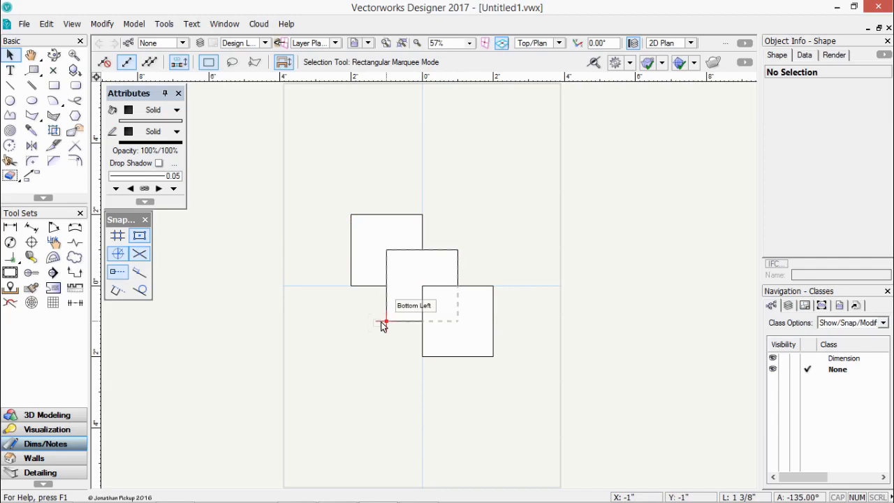
left_click_drag(385, 321, 351, 286)
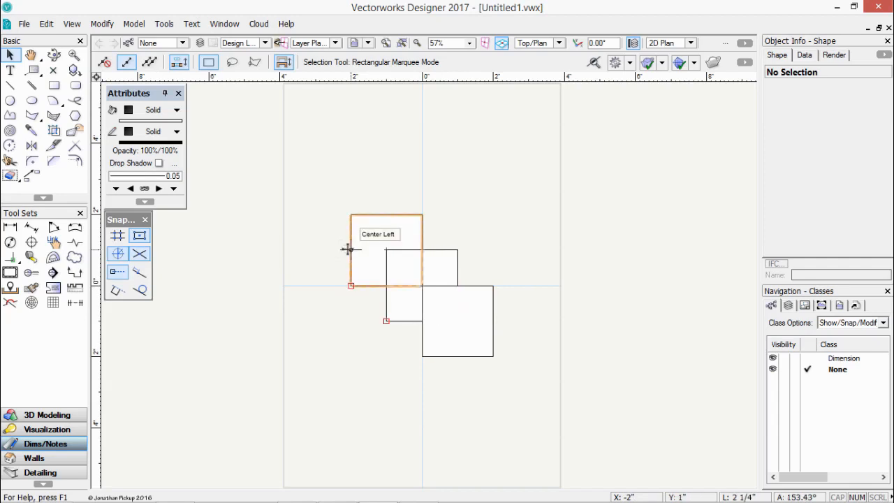
key("grave")
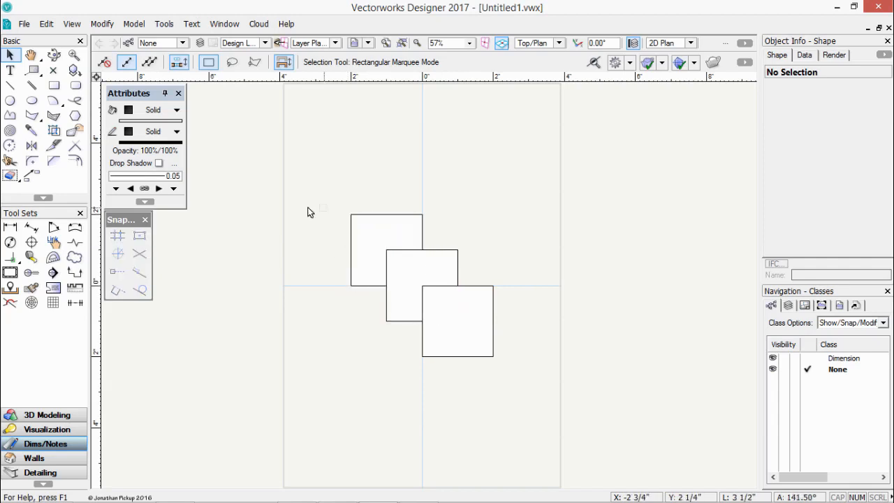
key("grave")
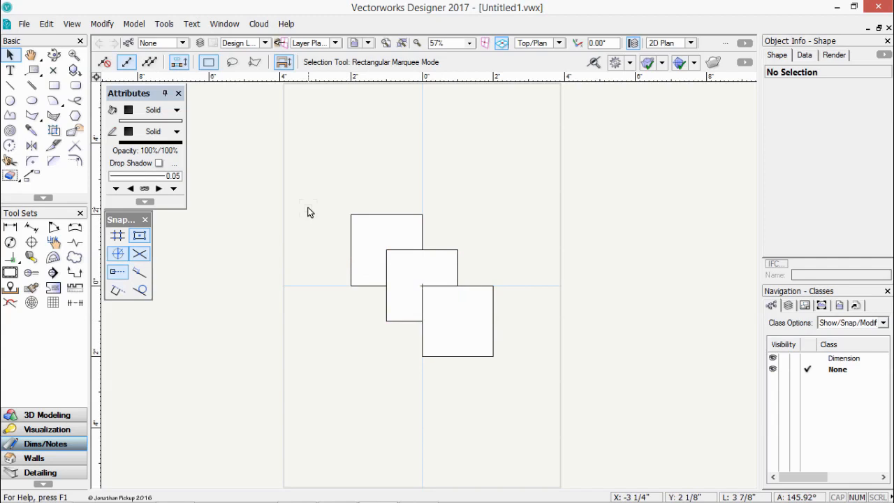